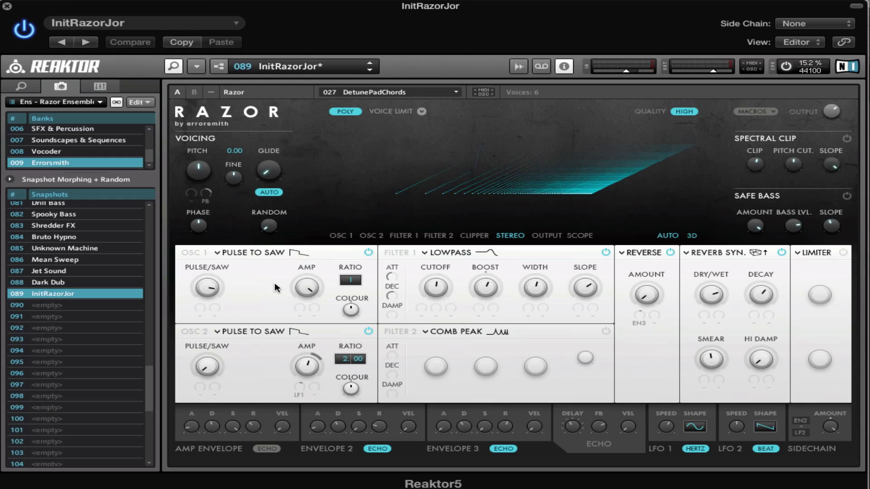
Show the waveform types for oscillator 1 and bypass the Filter 1, Reverse and Reverb Synced modules.
{"action": "left_click", "coordinate": [260, 252]}
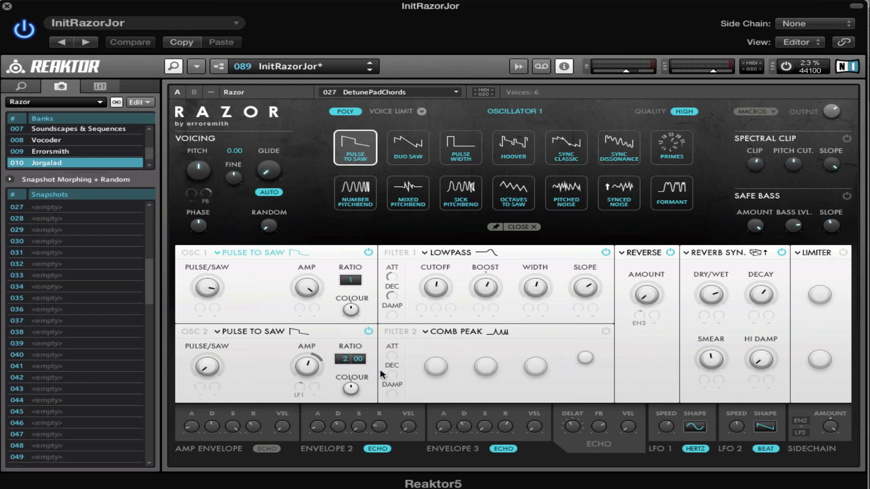
{"action": "left_click", "coordinate": [605, 253]}
{"action": "left_click", "coordinate": [669, 254]}
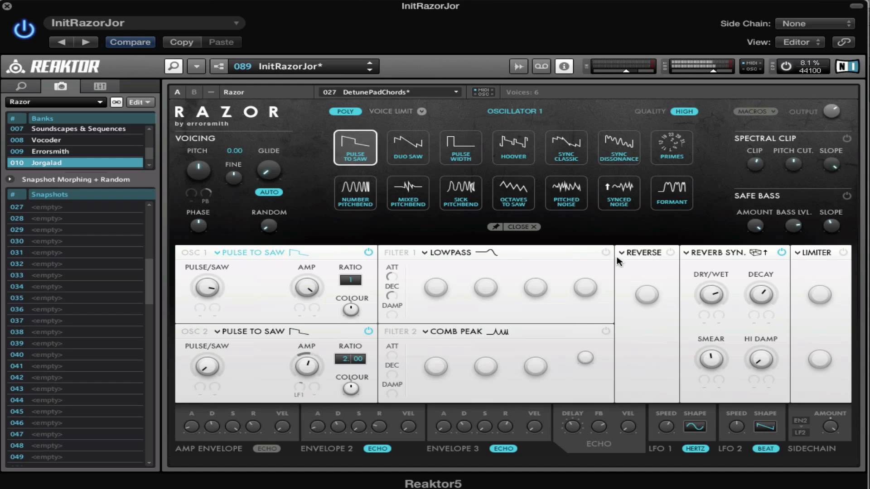
{"action": "left_click", "coordinate": [782, 252]}
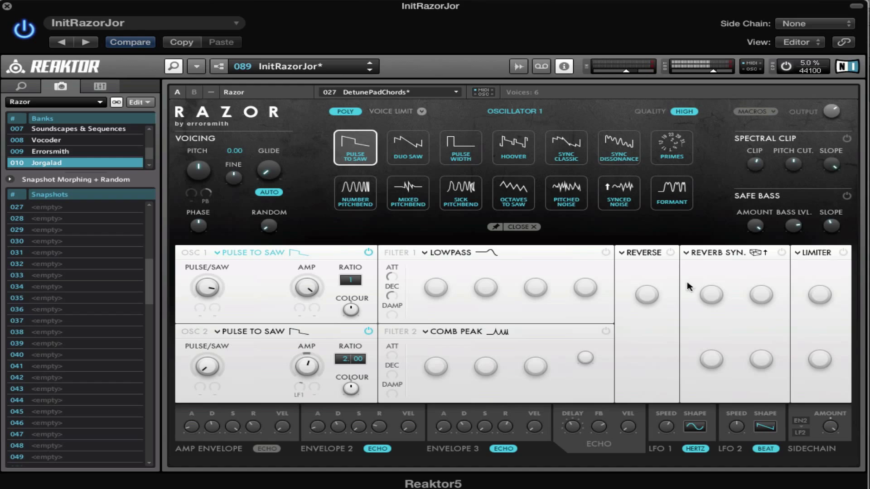
Switch oscillator 2 off and back on, and view the modulation sources available for its amplitude.
{"action": "left_click", "coordinate": [368, 332]}
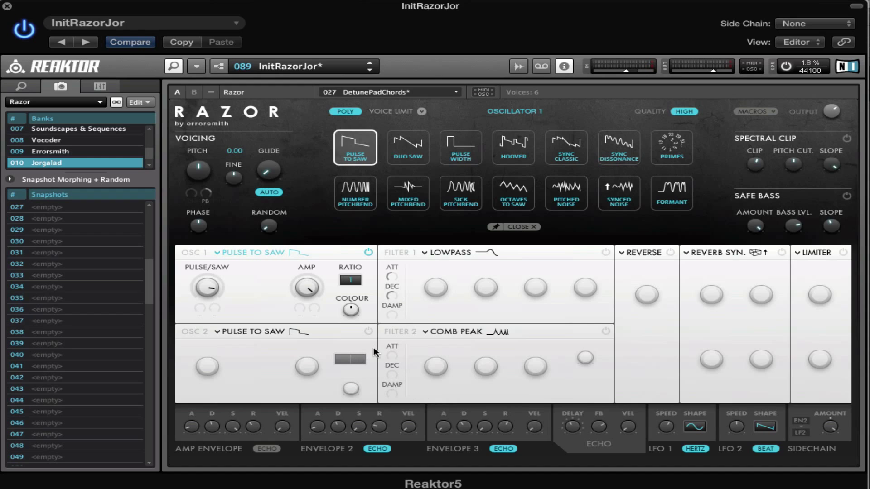
{"action": "left_click", "coordinate": [368, 332]}
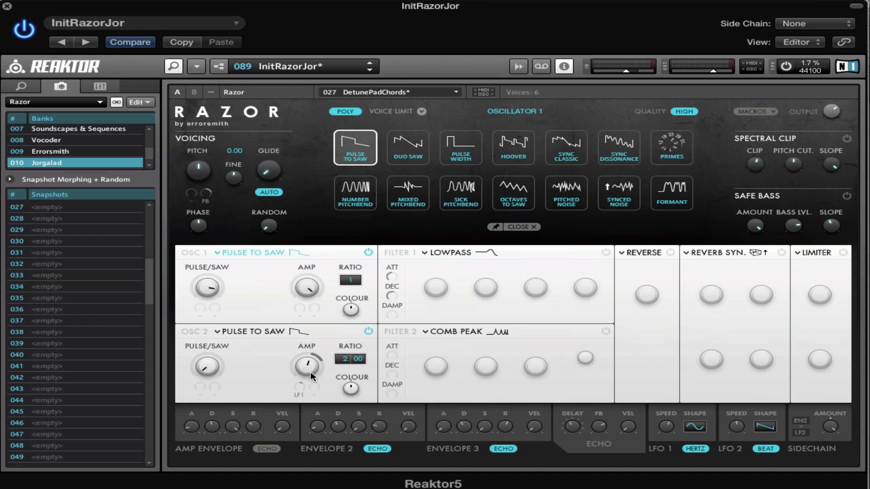
{"action": "left_click", "coordinate": [313, 398]}
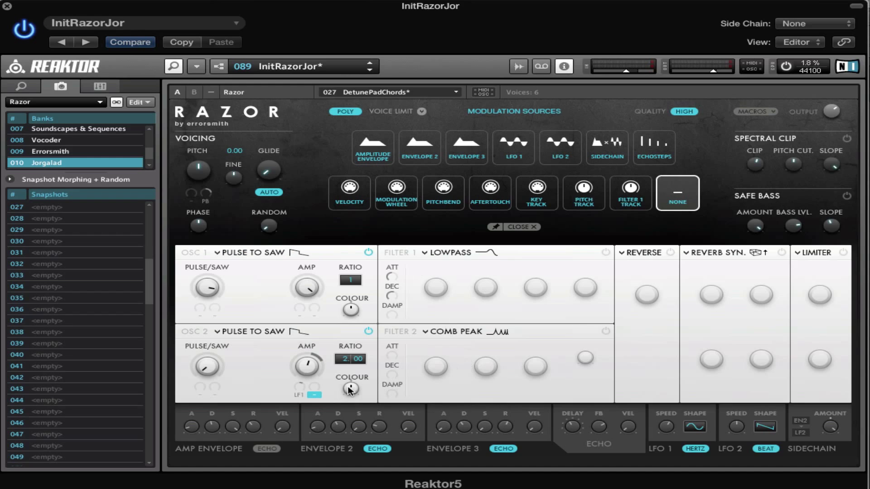
{"action": "left_click", "coordinate": [317, 396]}
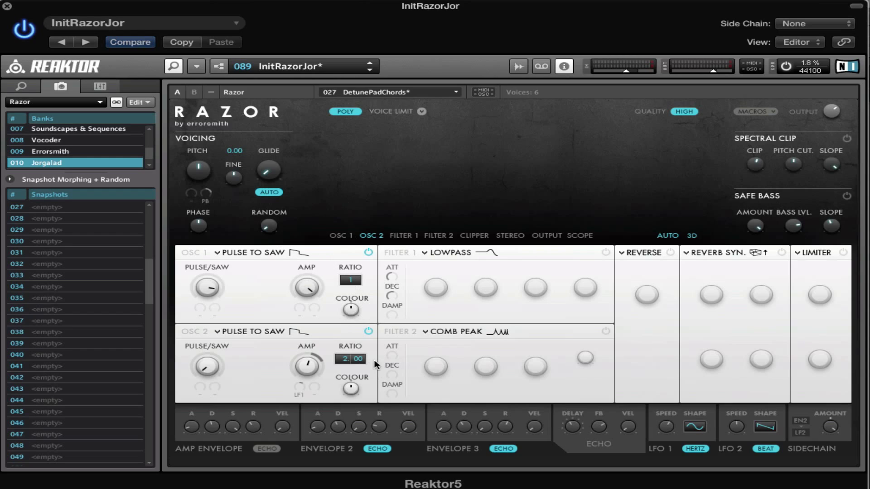
Enable the Filter 1 lowpass and go over its Cutoff, Boost, Width and Slope controls.
{"action": "left_click", "coordinate": [606, 252]}
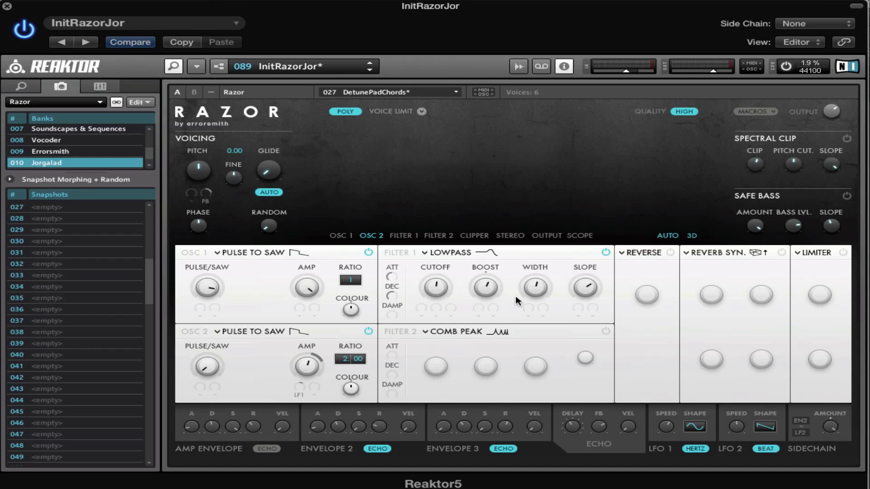
{"action": "left_click", "coordinate": [436, 285]}
{"action": "mouse_move", "coordinate": [485, 286]}
{"action": "mouse_move", "coordinate": [515, 289]}
{"action": "mouse_move", "coordinate": [584, 287]}
Assign LFO 2 as a modulation source for the Filter 1 cutoff and raise its modulation amount.
{"action": "left_click", "coordinate": [422, 315]}
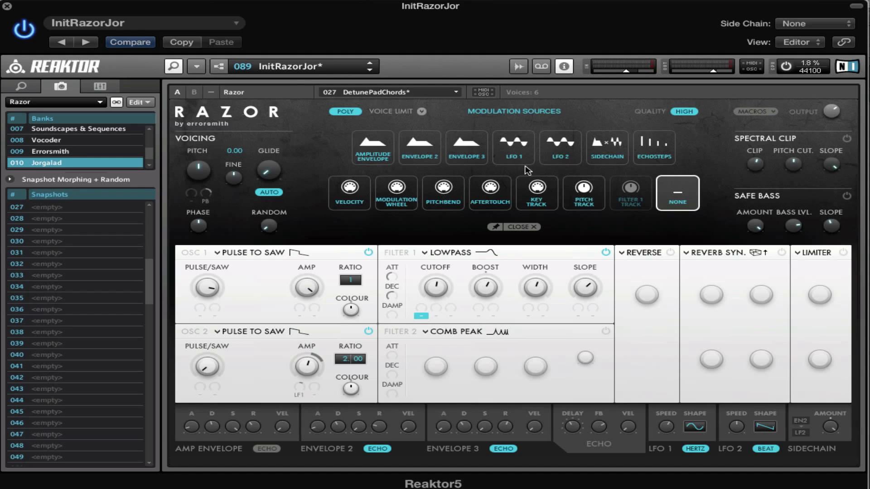
{"action": "left_click", "coordinate": [554, 150]}
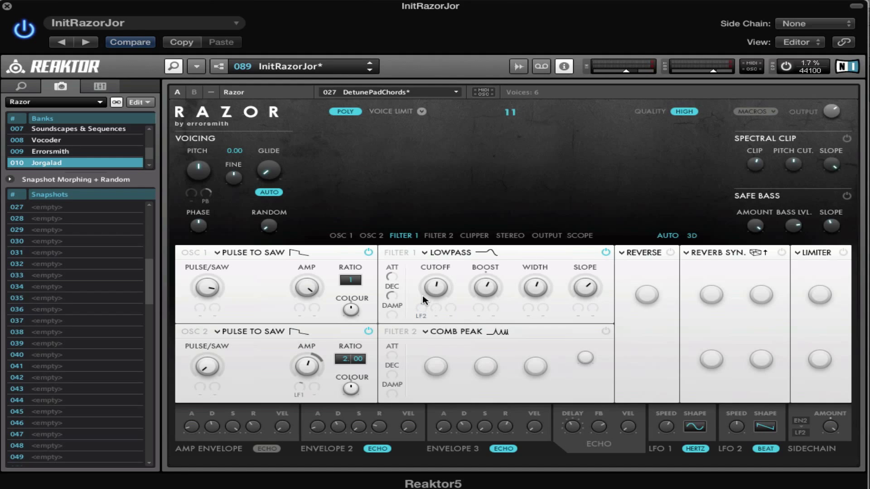
{"action": "left_click_drag", "start_coordinate": [422, 308], "coordinate": [425, 272]}
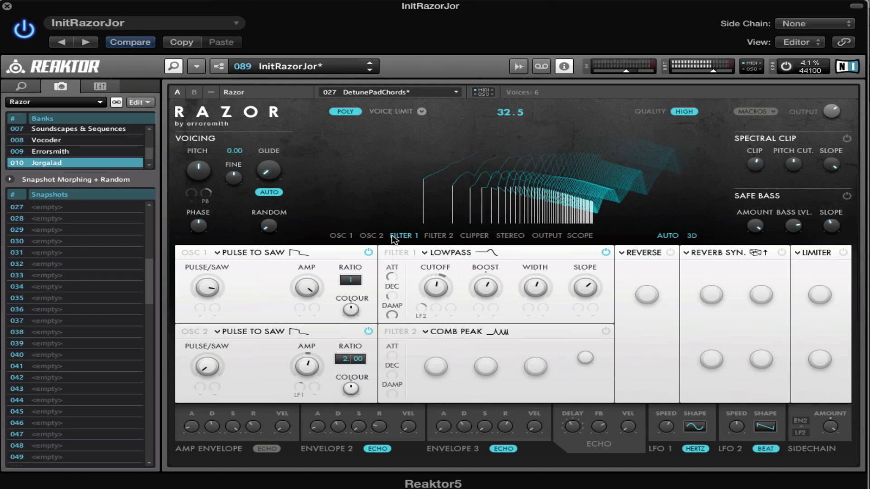
Set the modulation source of the Filter 1 cutoff back to None.
{"action": "left_click", "coordinate": [420, 311]}
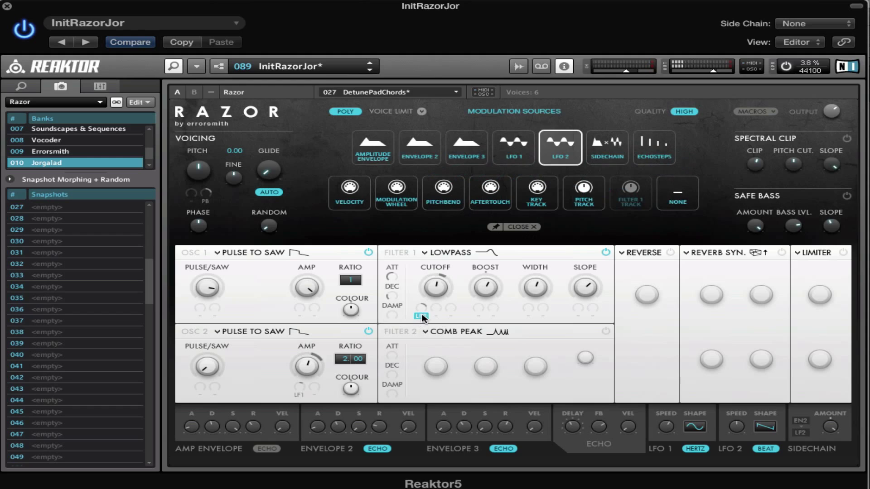
{"action": "left_click", "coordinate": [685, 200]}
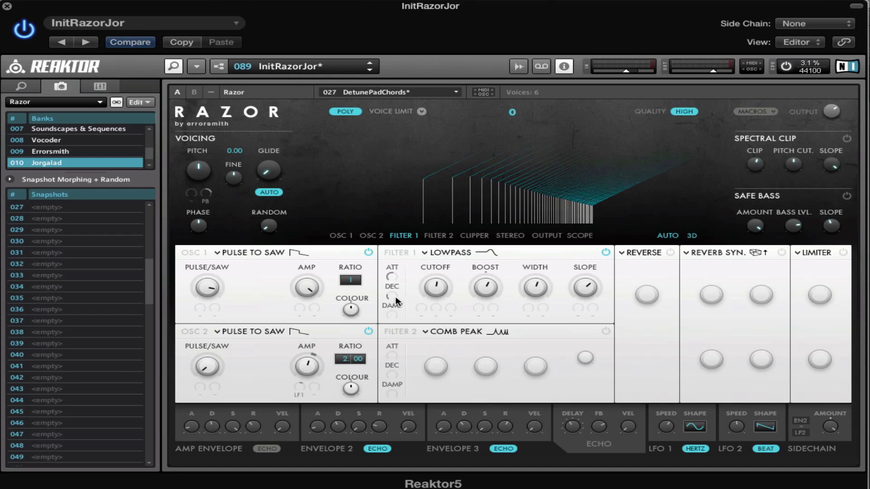
{"action": "mouse_move", "coordinate": [393, 291]}
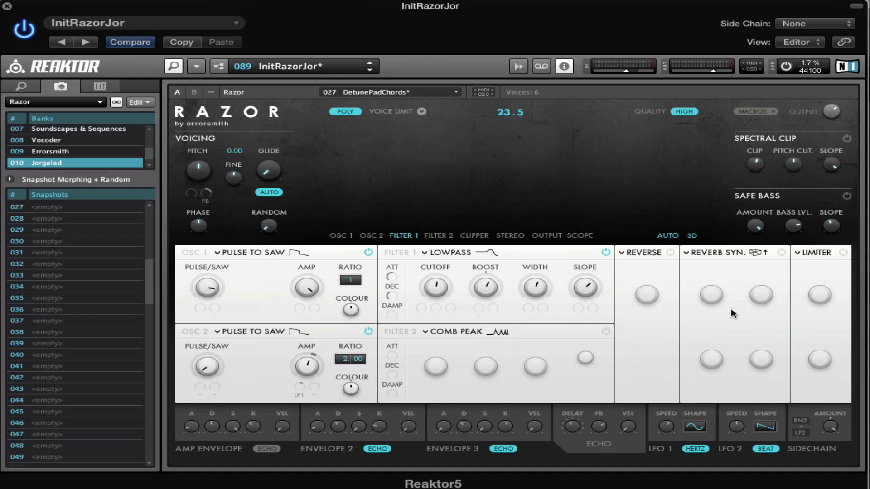
Enable the Reverse effect and set the Envelope 3 modulation of its amount to 72.
{"action": "left_click", "coordinate": [669, 253]}
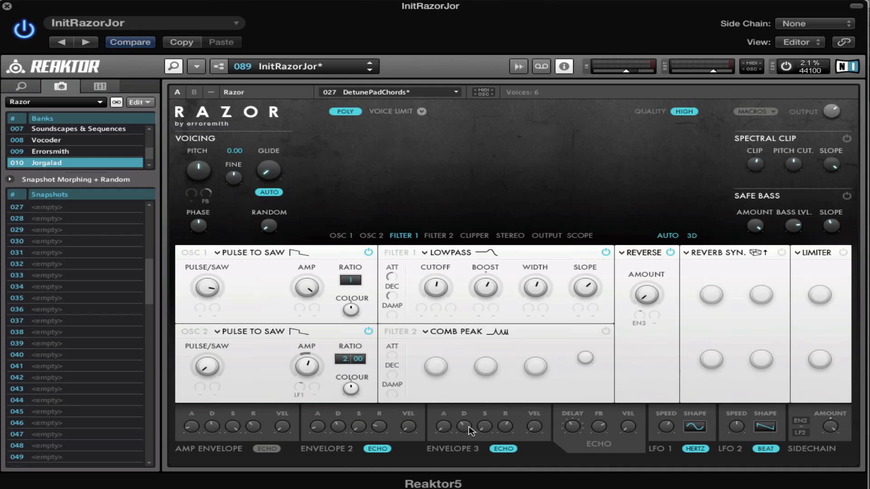
{"action": "left_click_drag", "start_coordinate": [468, 426], "coordinate": [467, 425]}
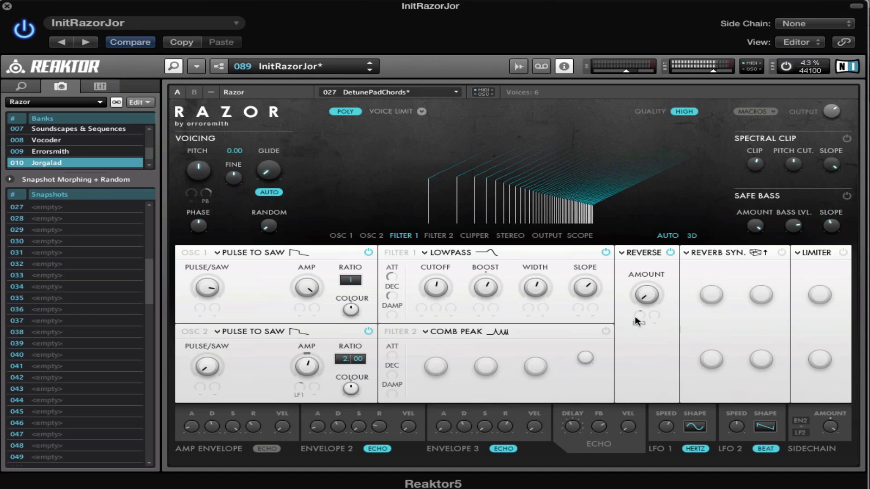
{"action": "mouse_move", "coordinate": [650, 301]}
{"action": "left_click_drag", "start_coordinate": [648, 297], "coordinate": [651, 274]}
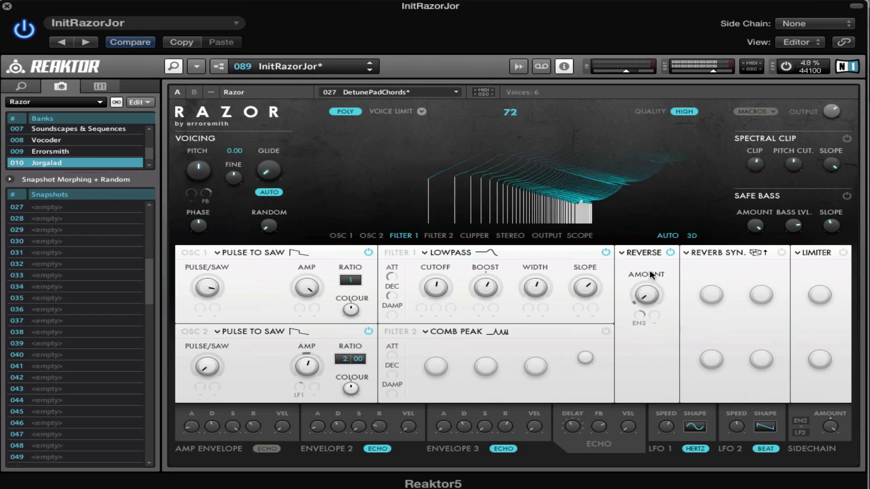
Adjust the Delay and Vel controls of the Echo section and set its feedback to 0.57.
{"action": "mouse_move", "coordinate": [584, 429]}
{"action": "left_mouse_down"}
{"action": "mouse_move", "coordinate": [582, 454]}
{"action": "mouse_move", "coordinate": [573, 417]}
{"action": "left_mouse_up"}
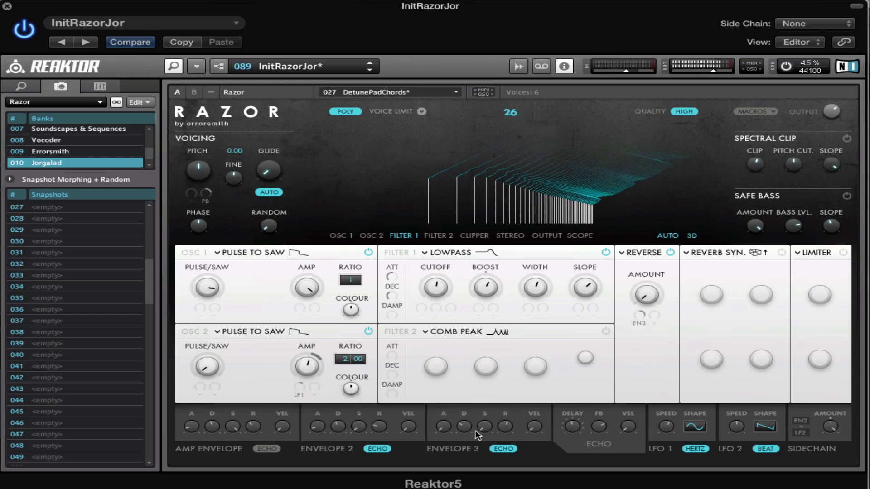
{"action": "left_click_drag", "start_coordinate": [578, 428], "coordinate": [576, 412]}
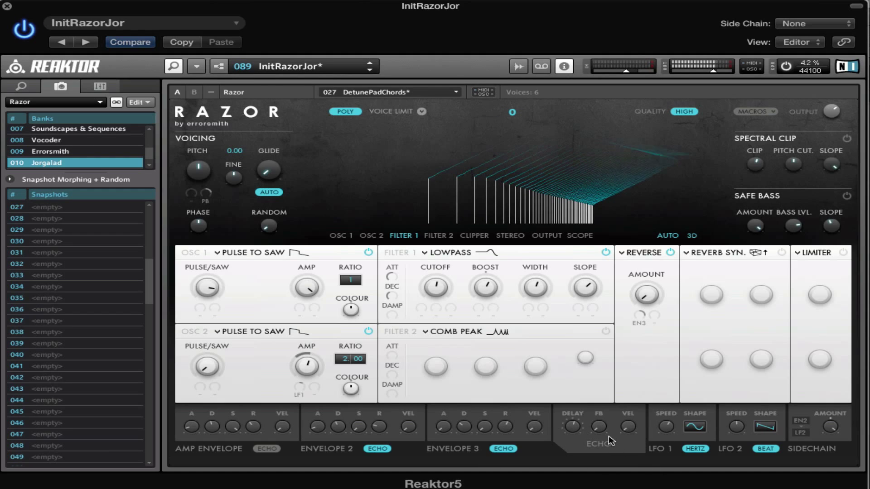
{"action": "left_click_drag", "start_coordinate": [599, 425], "coordinate": [606, 421]}
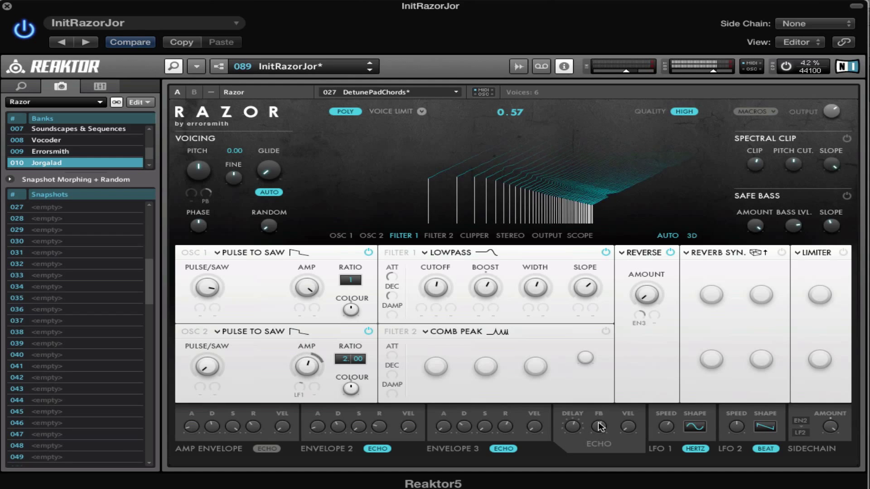
{"action": "mouse_move", "coordinate": [577, 433]}
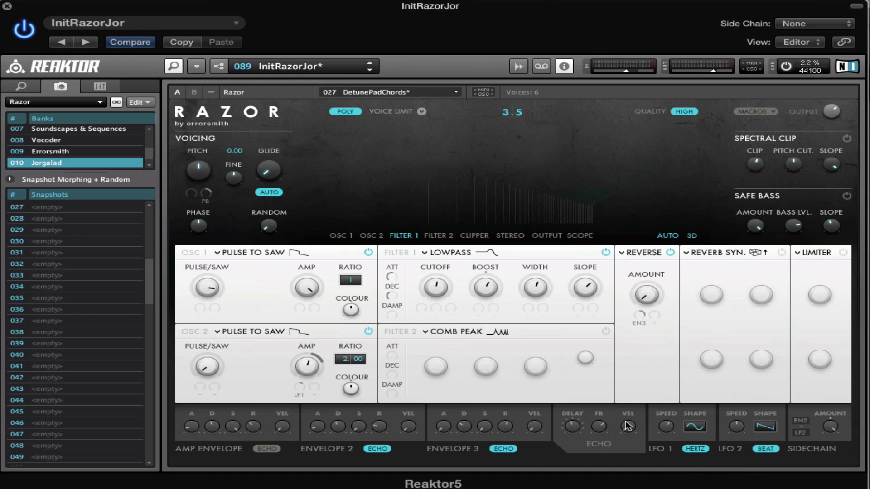
{"action": "left_click_drag", "start_coordinate": [627, 426], "coordinate": [629, 462]}
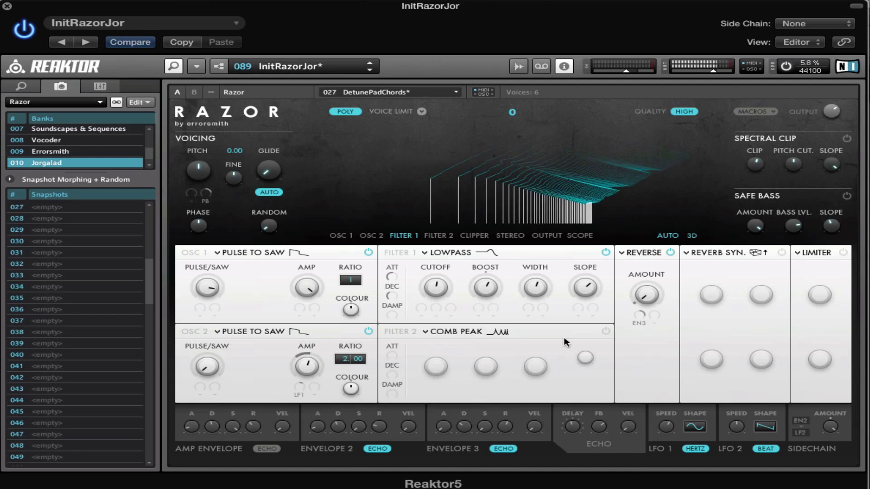
Reduce the Envelope 3 modulation of the Reverse amount to 30.
{"action": "mouse_move", "coordinate": [644, 297]}
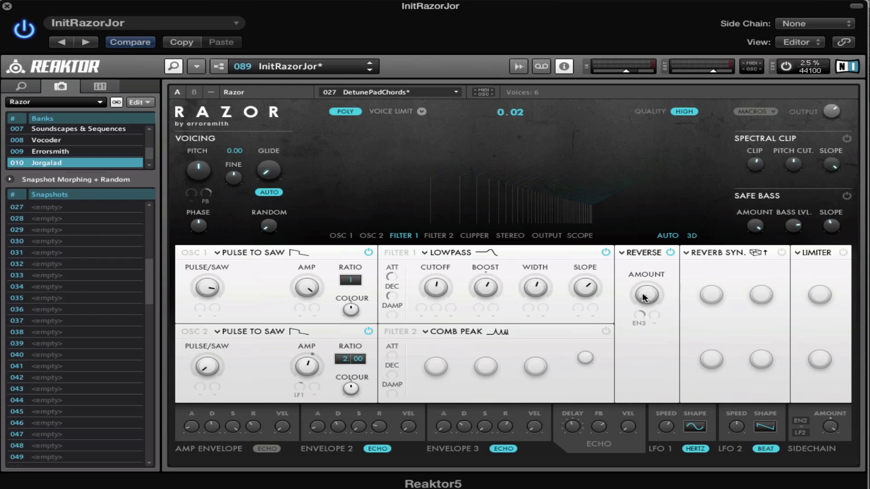
{"action": "left_click_drag", "start_coordinate": [645, 298], "coordinate": [644, 341]}
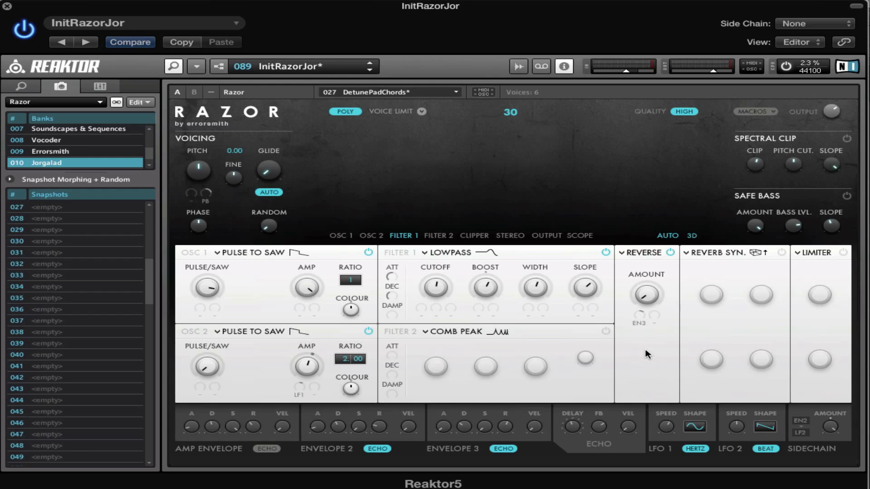
Enable Reverb Synced, view the available stereo effect types, and adjust the reverb's Dry/Wet mix.
{"action": "left_click", "coordinate": [782, 253]}
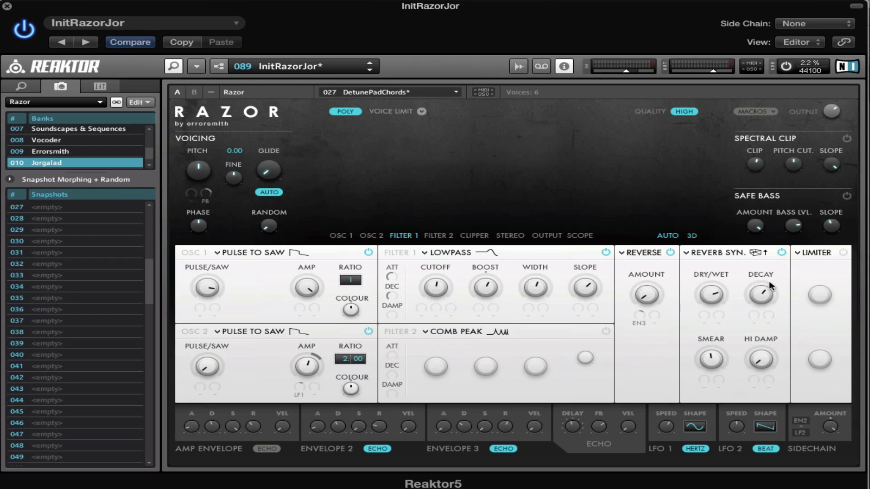
{"action": "left_click", "coordinate": [727, 257]}
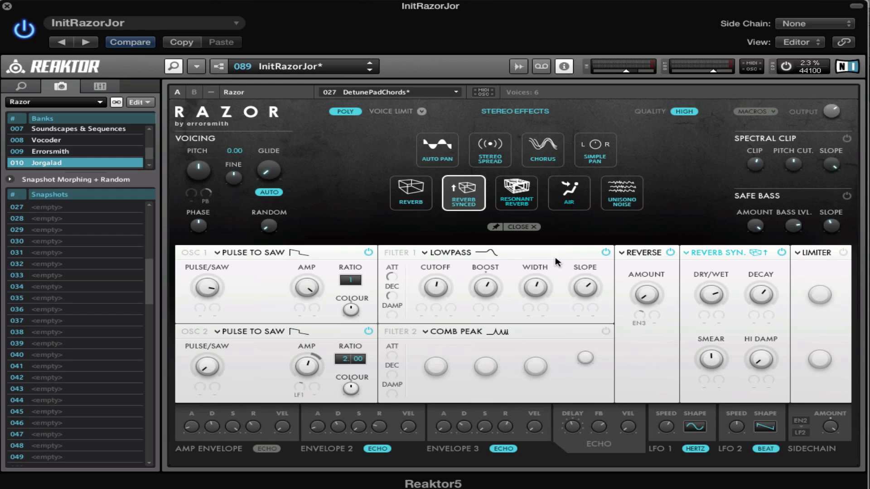
{"action": "left_click", "coordinate": [536, 228]}
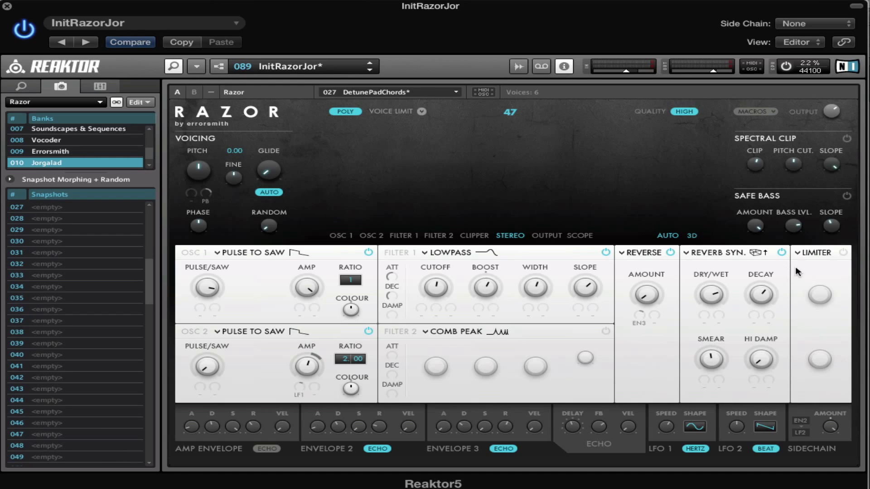
{"action": "left_click_drag", "start_coordinate": [707, 289], "coordinate": [706, 279]}
{"action": "left_click", "coordinate": [641, 256]}
Switch the voicing to Mono and back to Poly, and view the voice limit options for the low range.
{"action": "left_click", "coordinate": [351, 113]}
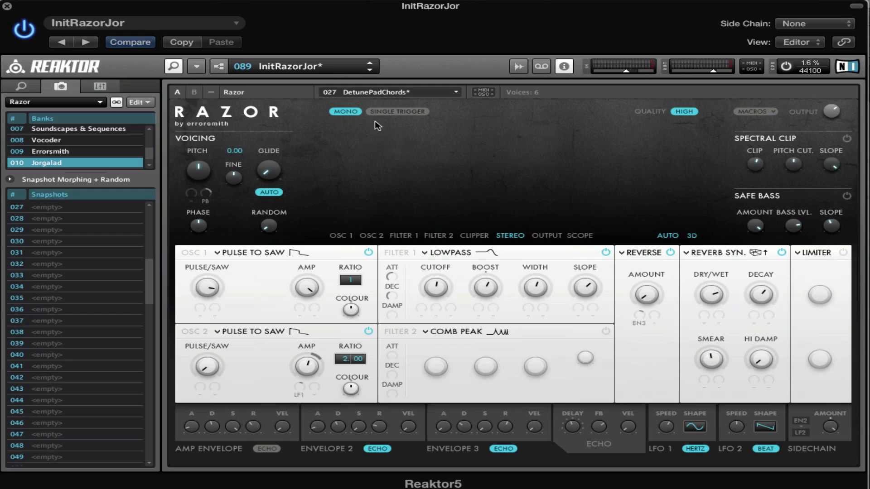
{"action": "left_click", "coordinate": [353, 113]}
{"action": "left_click", "coordinate": [422, 112]}
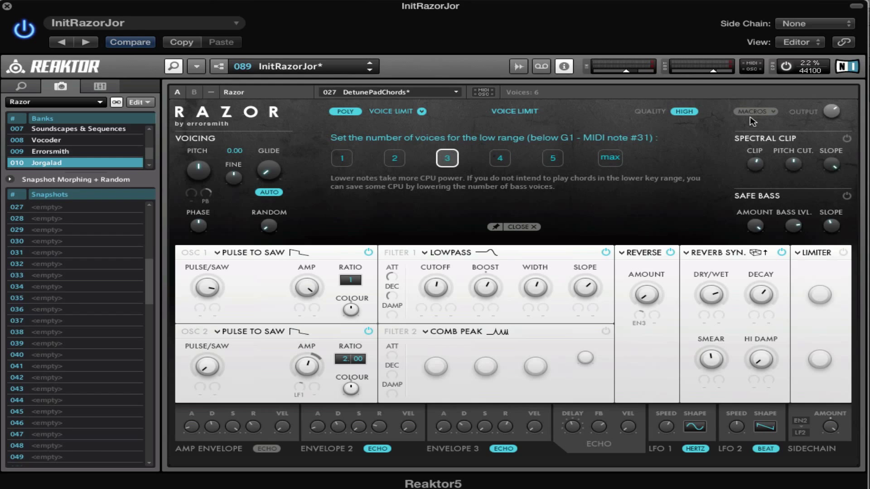
{"action": "left_click", "coordinate": [536, 228]}
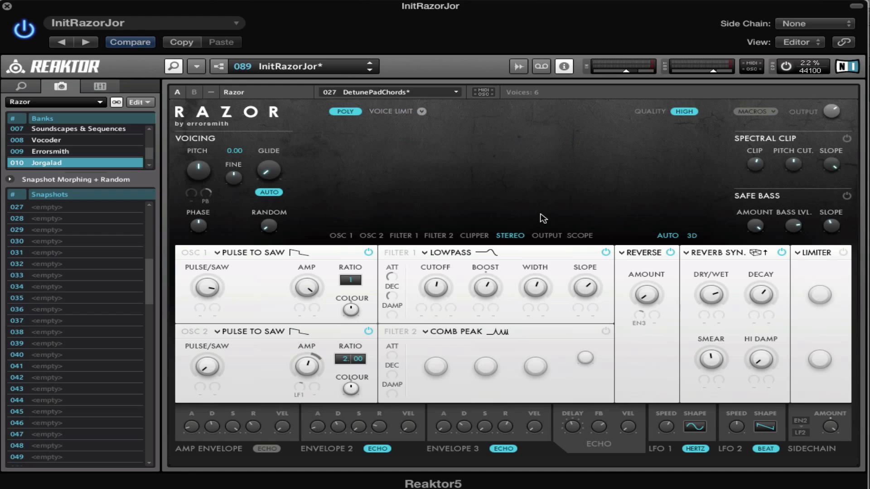